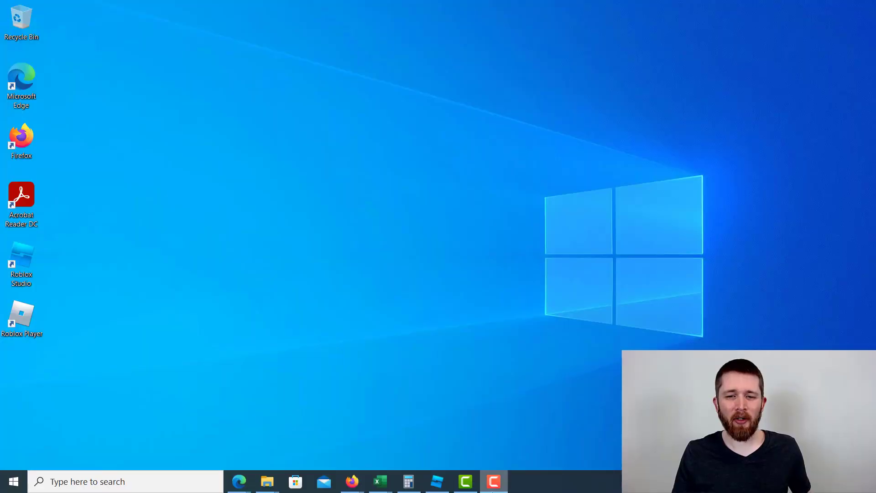
# Launch Roblox Studio and create a new place from the Village template
pyautogui.click(437, 482)
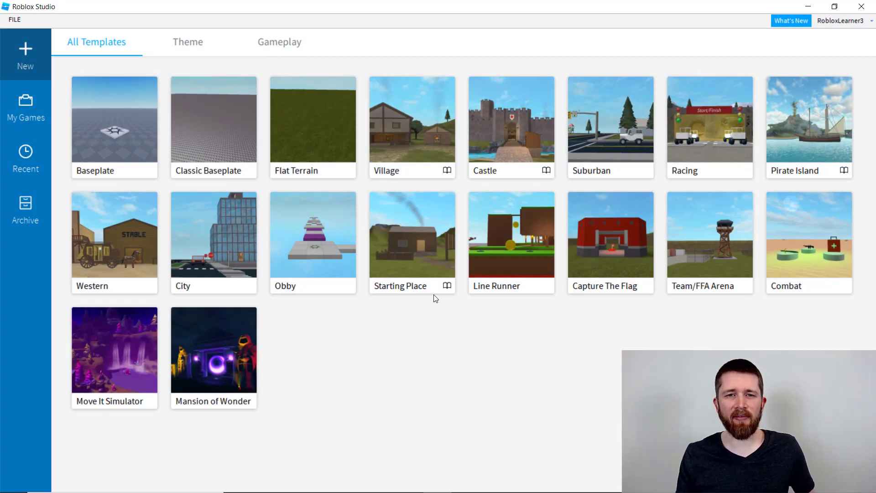
pyautogui.click(424, 133)
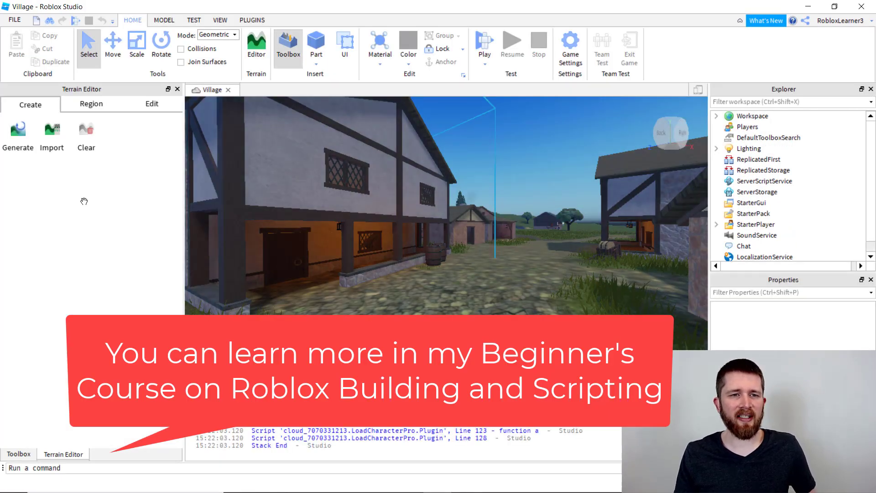
# Search Toolbox models for 'sword' and insert the Minecraft Diamond Sword into StarterPack
pyautogui.click(19, 454)
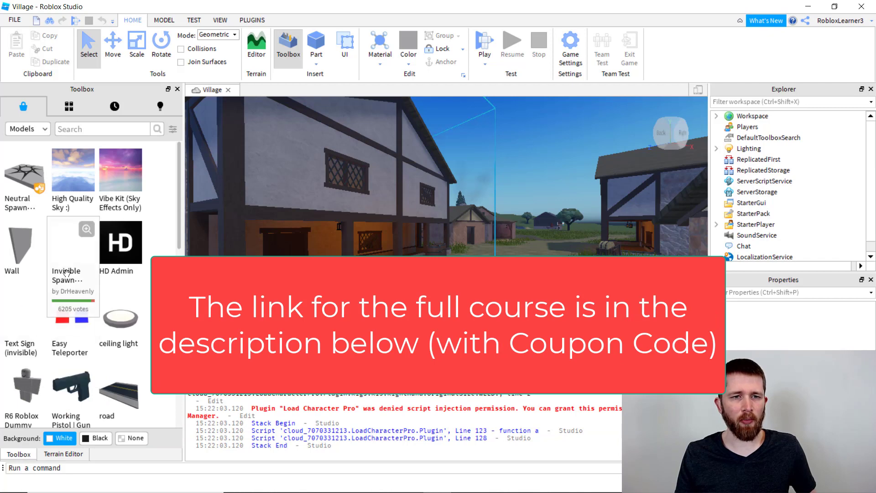
pyautogui.click(103, 131)
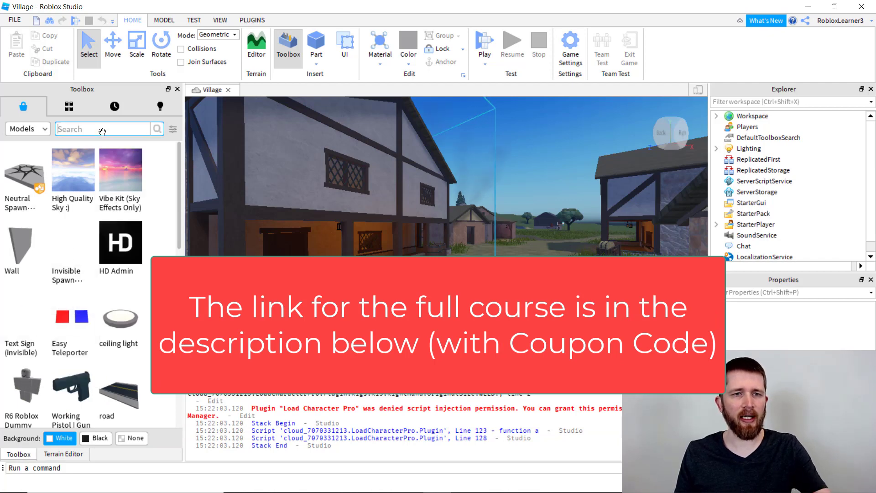
pyautogui.write('sword')
pyautogui.press('Return')
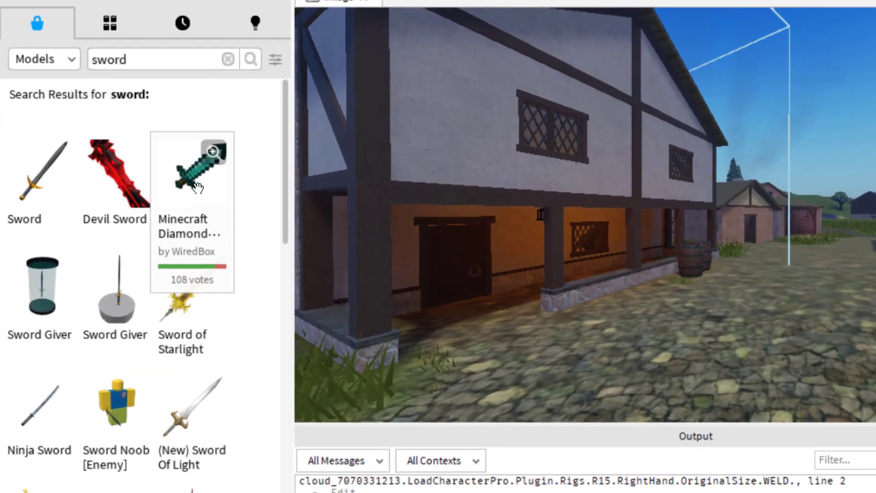
pyautogui.click(114, 212)
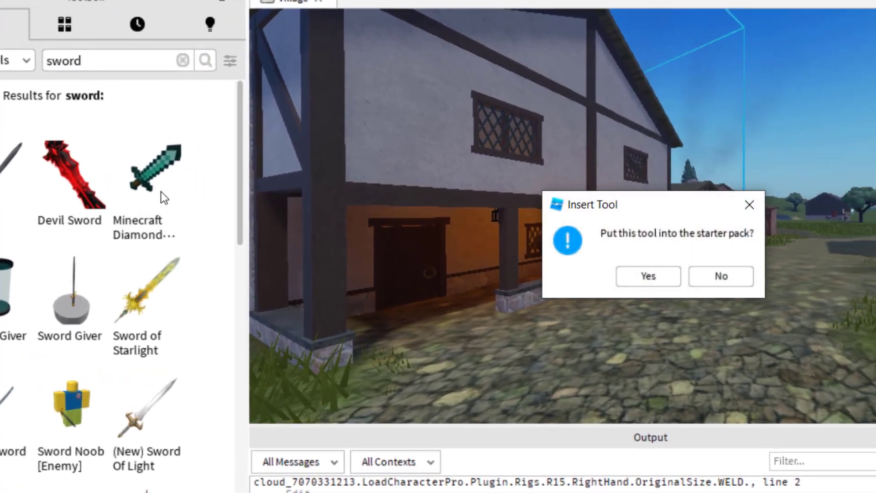
pyautogui.click(530, 280)
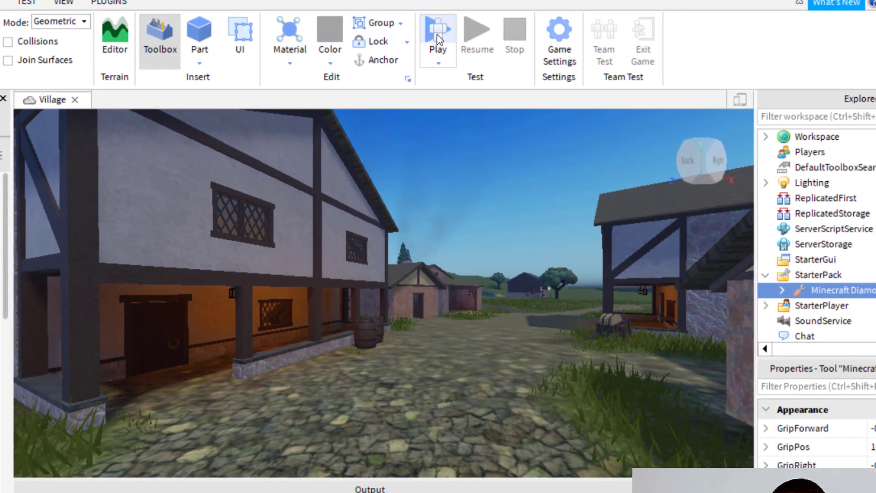
pyautogui.click(436, 34)
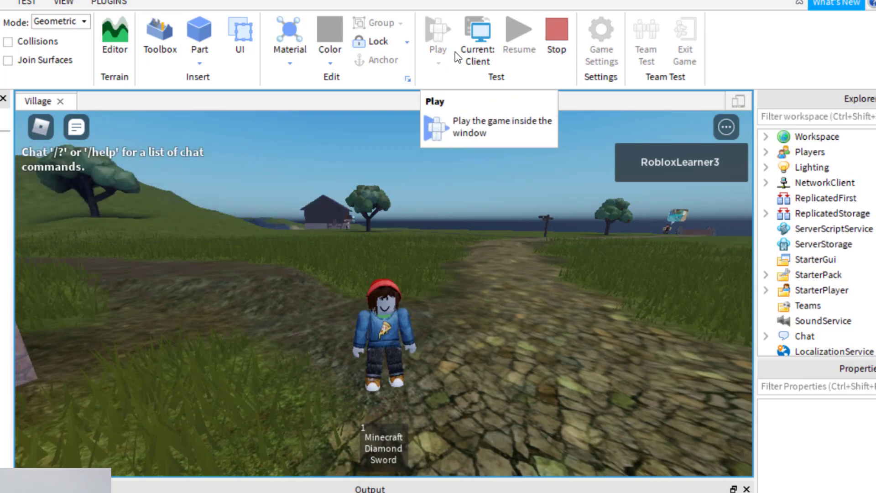
pyautogui.press('1')
pyautogui.press('1')
pyautogui.press('1')
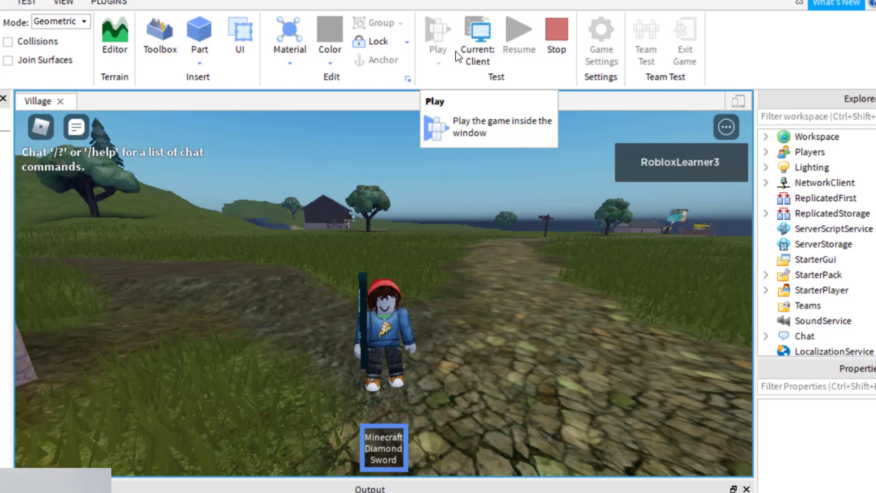
pyautogui.click(555, 46)
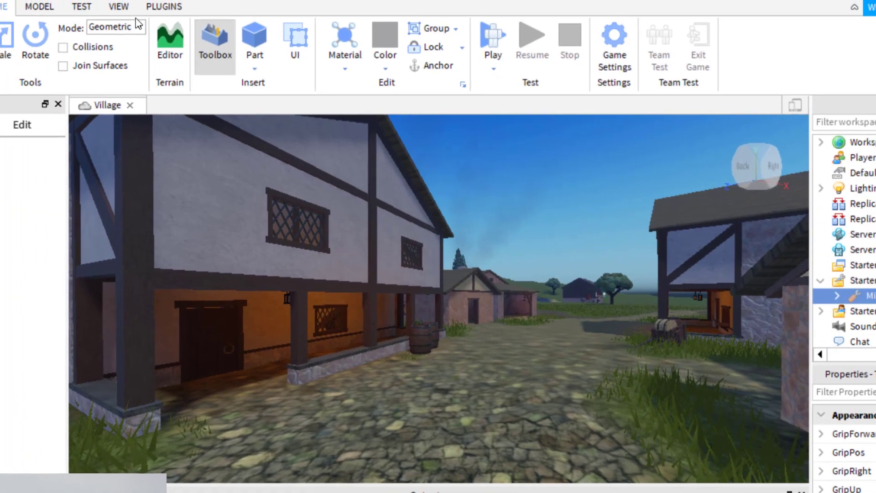
# Select SoundService and change its AmbientReverb property from NoReverb to ConcertHall
pyautogui.click(70, 5)
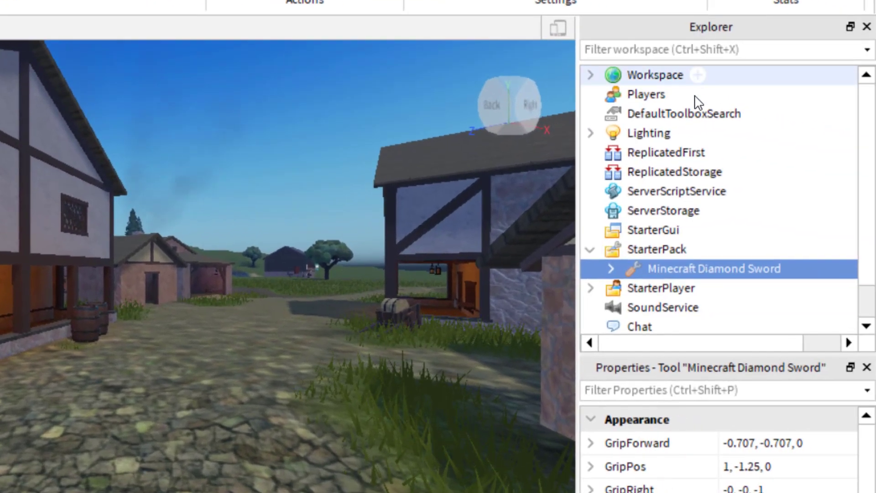
pyautogui.click(674, 312)
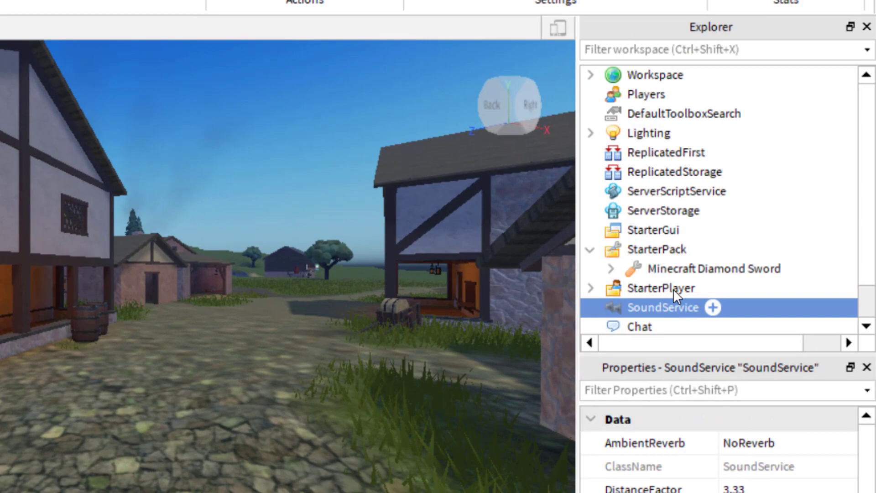
pyautogui.scroll(-1, 670, 292)
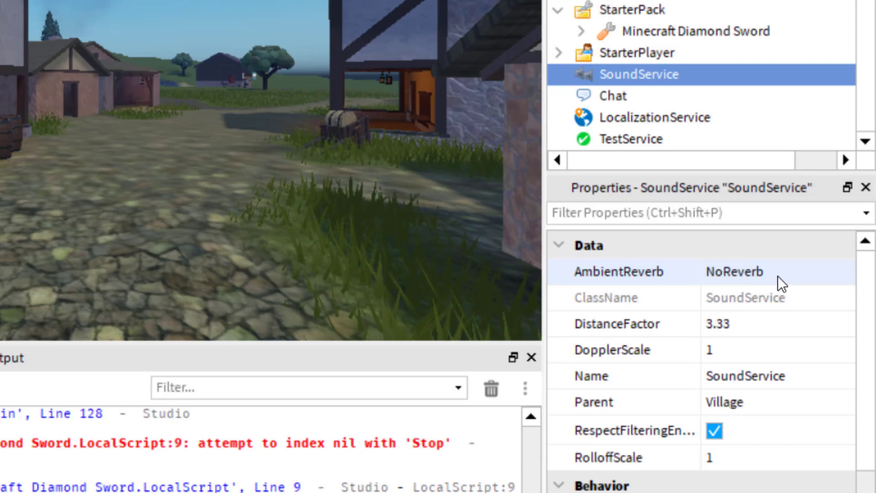
pyautogui.click(778, 275)
pyautogui.click(793, 276)
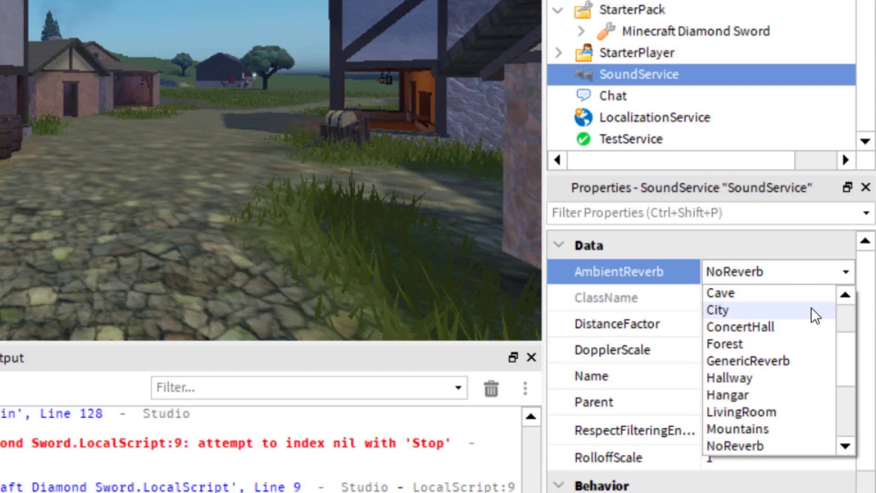
pyautogui.click(749, 327)
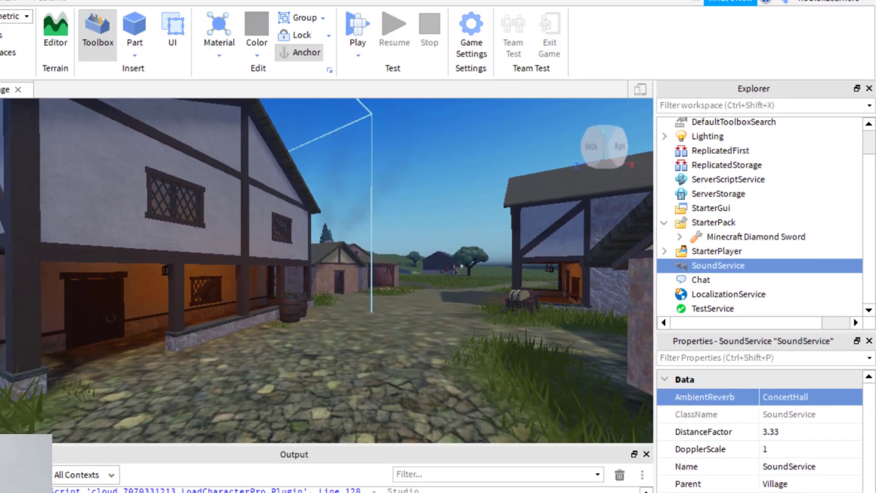
# Start a playtest and equip the sword with key 1
pyautogui.click(358, 26)
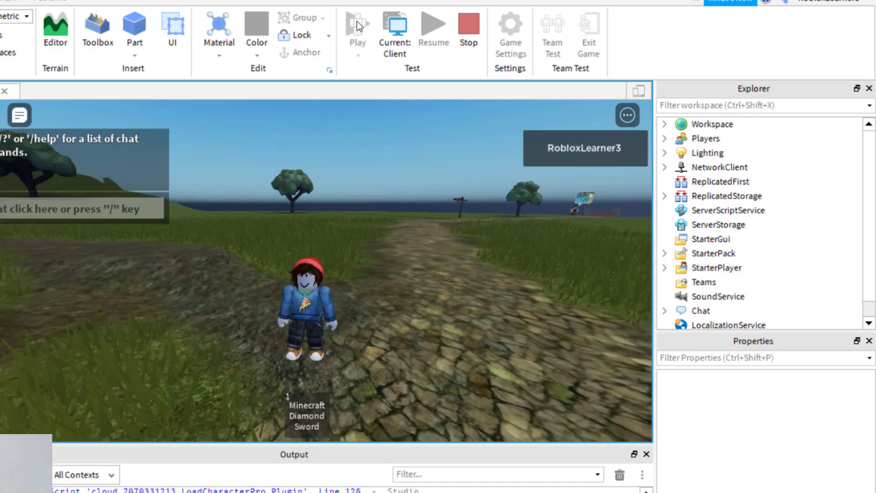
pyautogui.press('1')
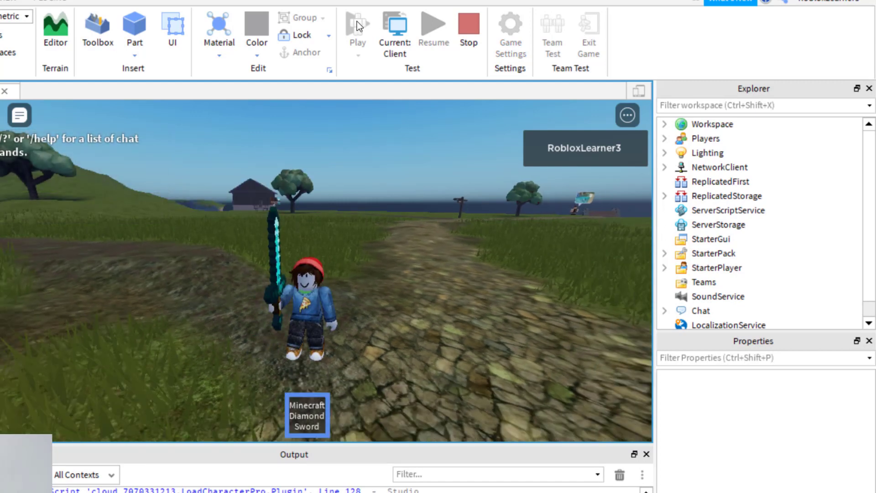
pyautogui.press('1')
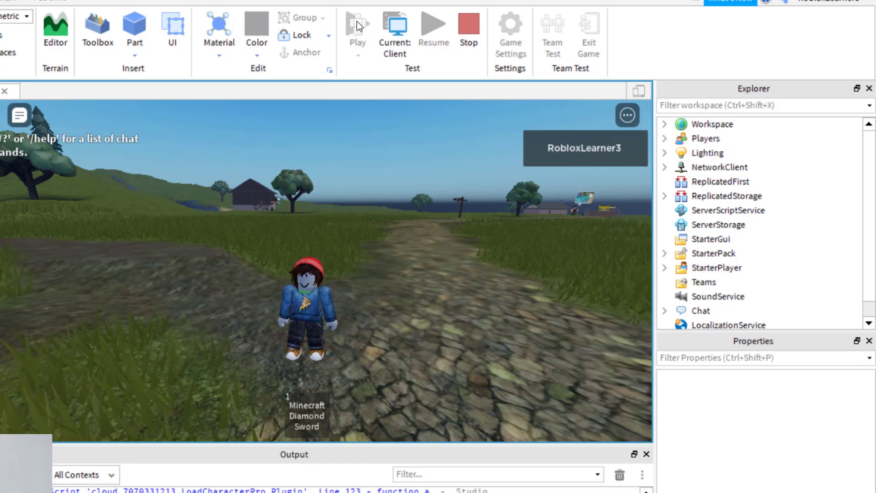
pyautogui.press('1')
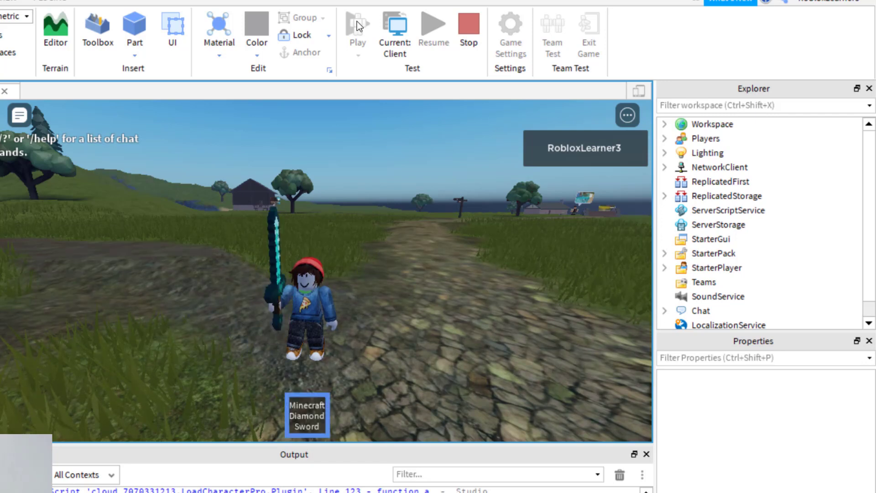
pyautogui.click(469, 25)
# Walk the character left, under the archway into the stone house, and back
pyautogui.press('a')
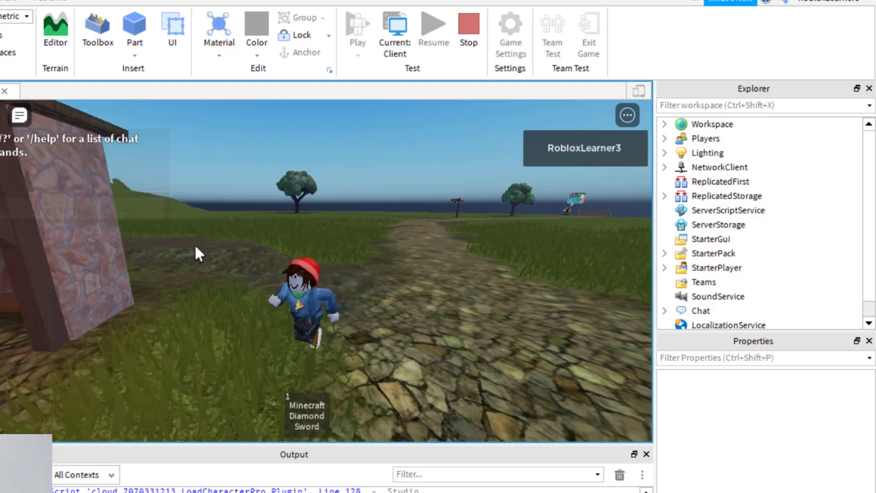
pyautogui.press('a')
pyautogui.press('w')
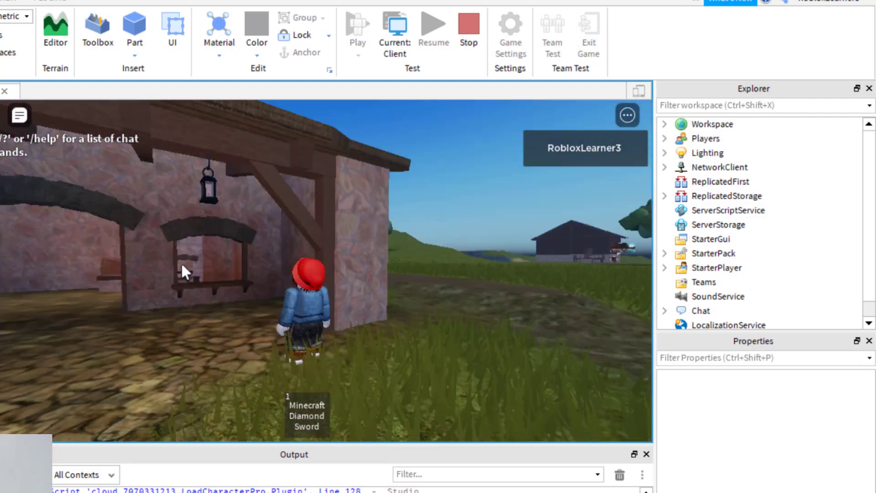
pyautogui.press('w')
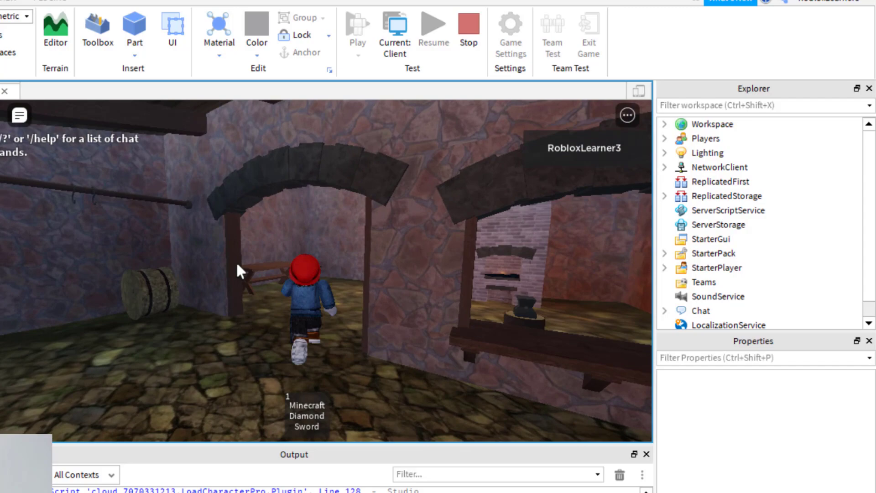
pyautogui.press('w')
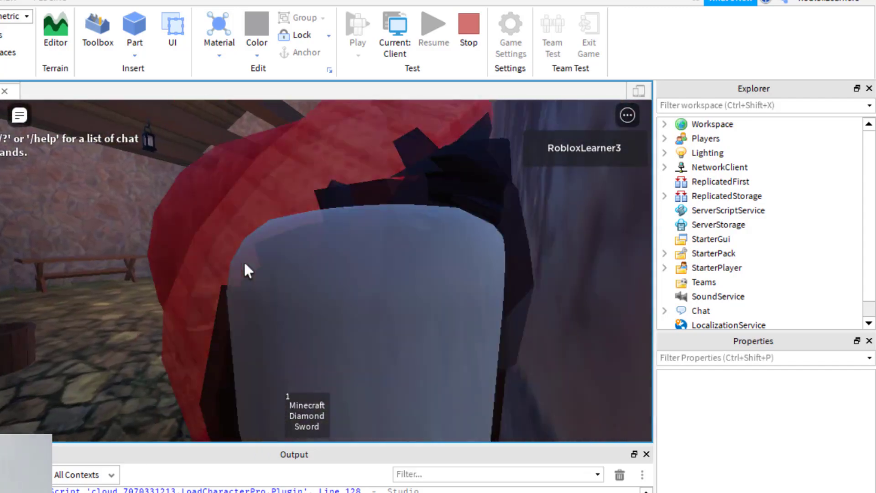
pyautogui.press('s')
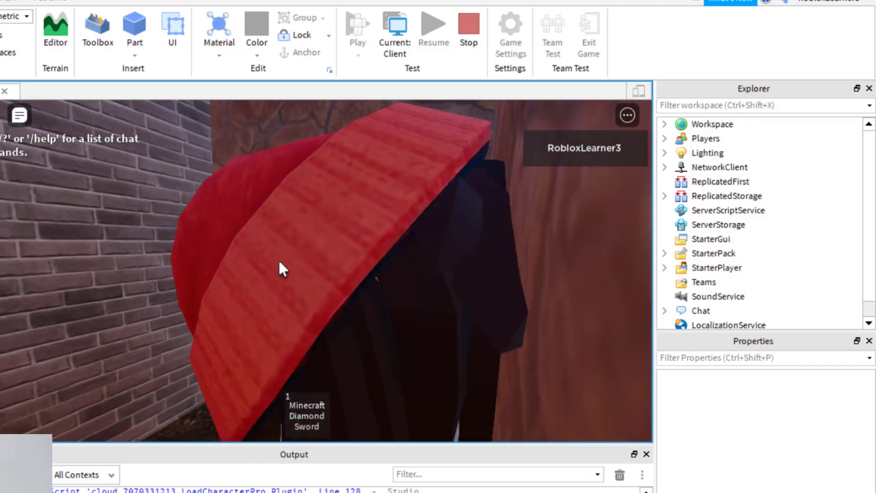
pyautogui.press('s')
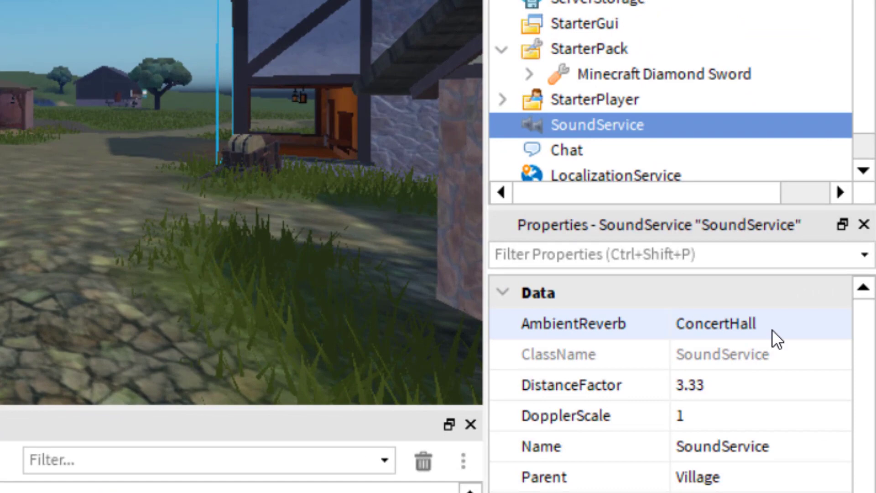
# Set SoundService's AmbientReverb to the SewerPipe preset
pyautogui.click(773, 328)
pyautogui.scroll(-2, 761, 406)
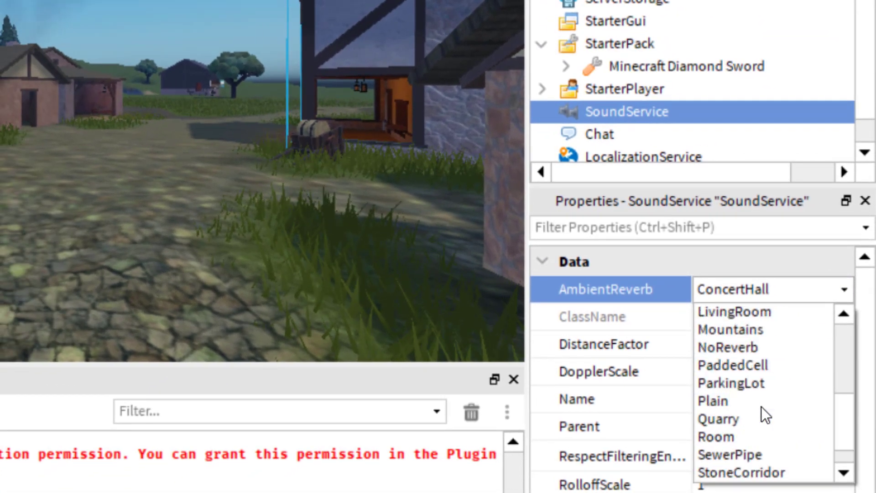
pyautogui.click(751, 454)
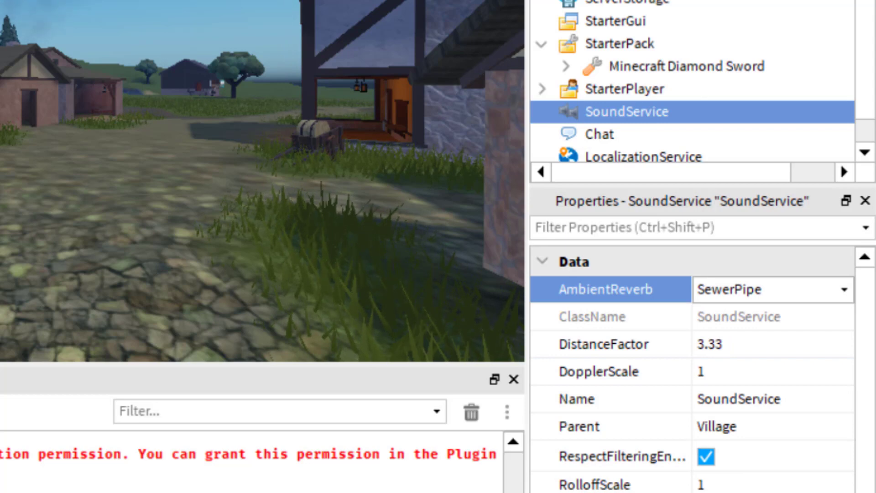
# Playtest with F5, walk through the stone house, then stop with Shift+F5
pyautogui.press('F5')
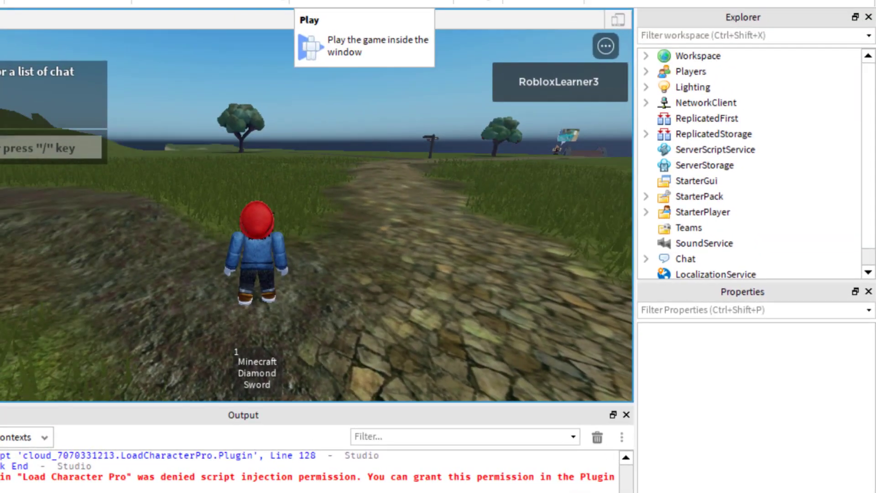
pyautogui.press('a')
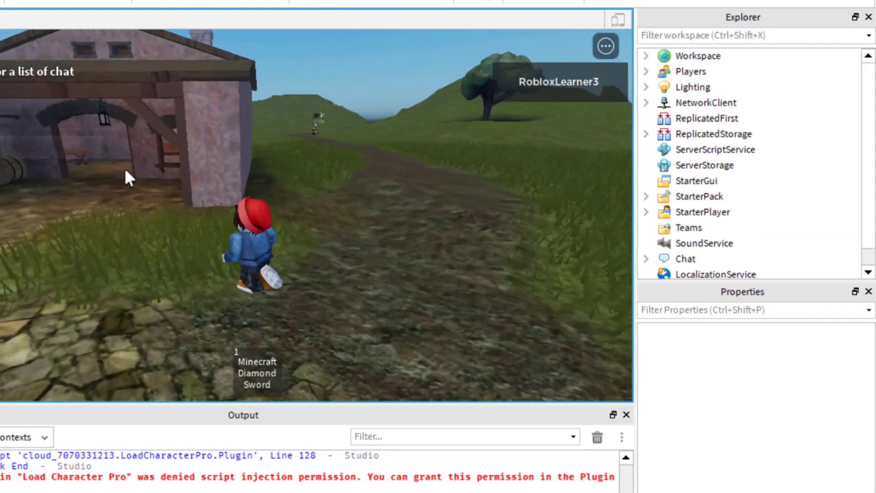
pyautogui.press('w')
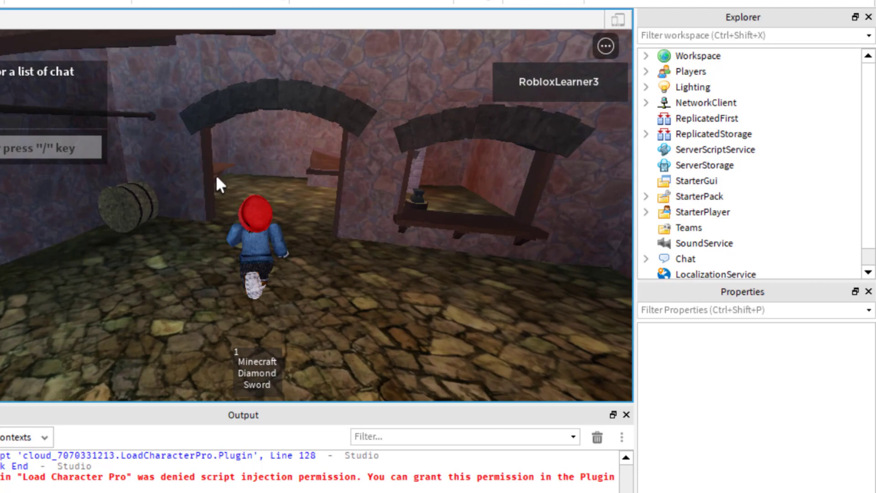
pyautogui.press('w')
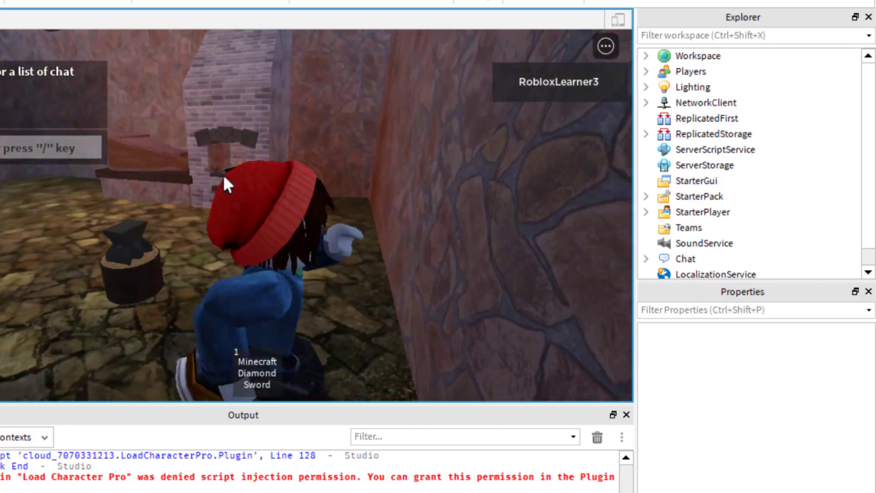
pyautogui.press('s')
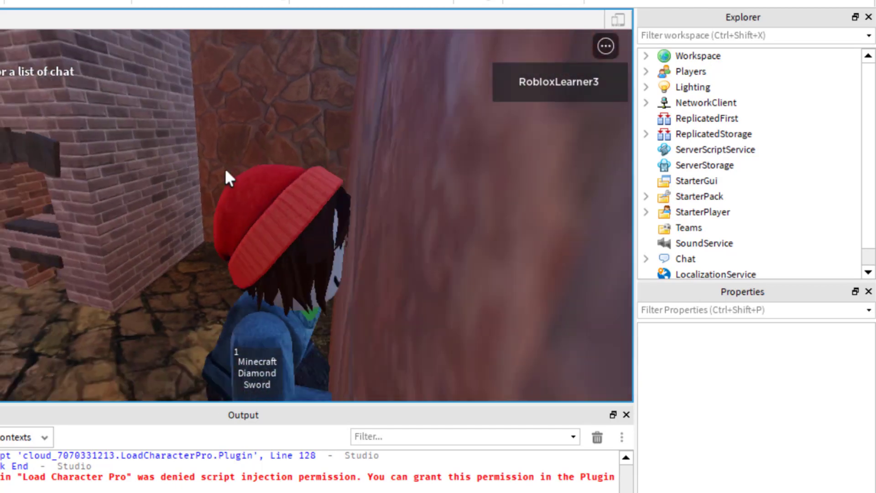
pyautogui.press('s')
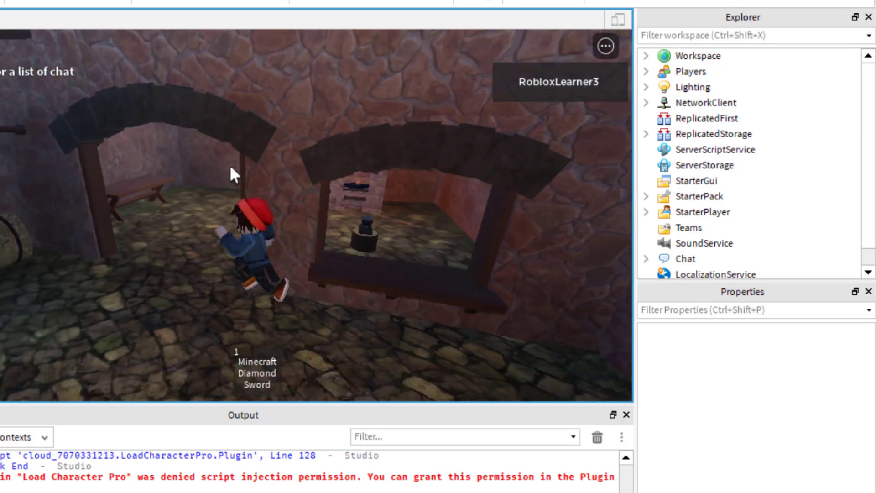
pyautogui.hotkey('shift', 'F5')
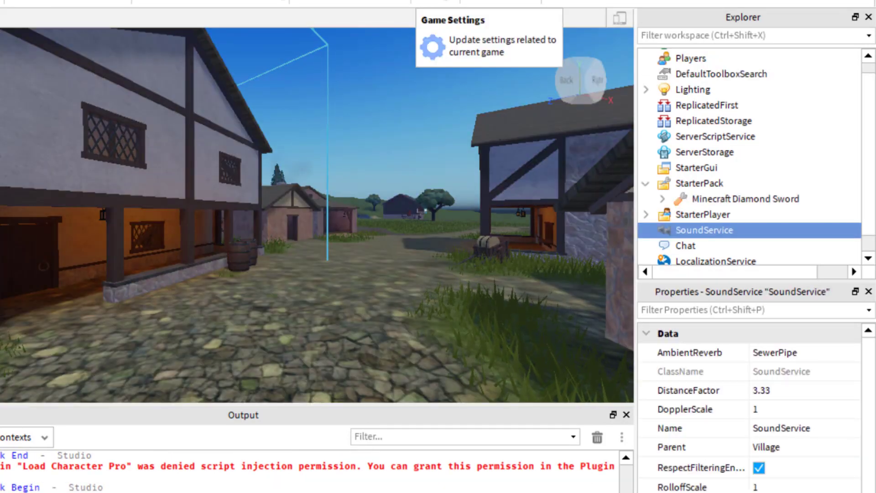
pyautogui.click(795, 353)
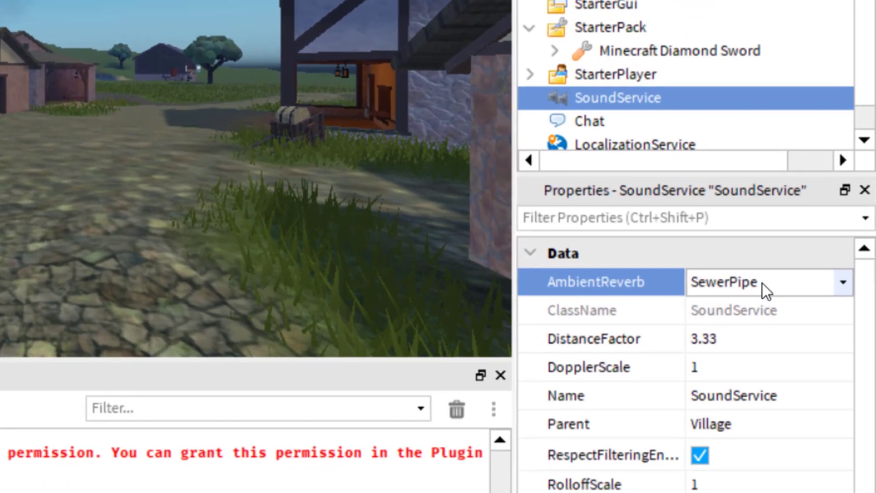
pyautogui.click(799, 354)
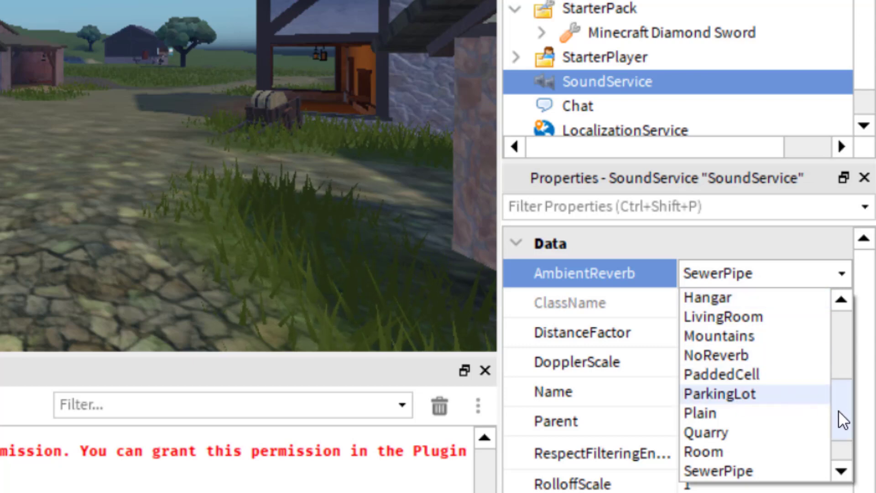
pyautogui.scroll(-1, 844, 432)
pyautogui.moveTo(843, 431); pyautogui.dragTo(845, 362)
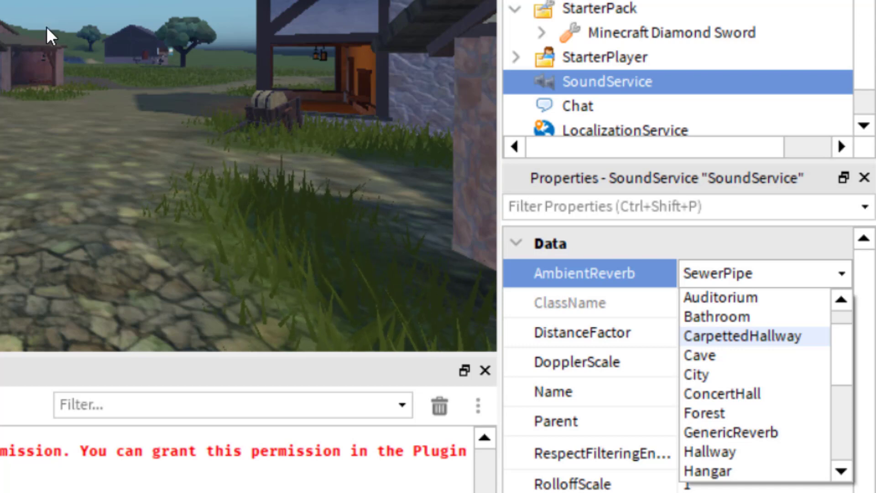
pyautogui.click(245, 94)
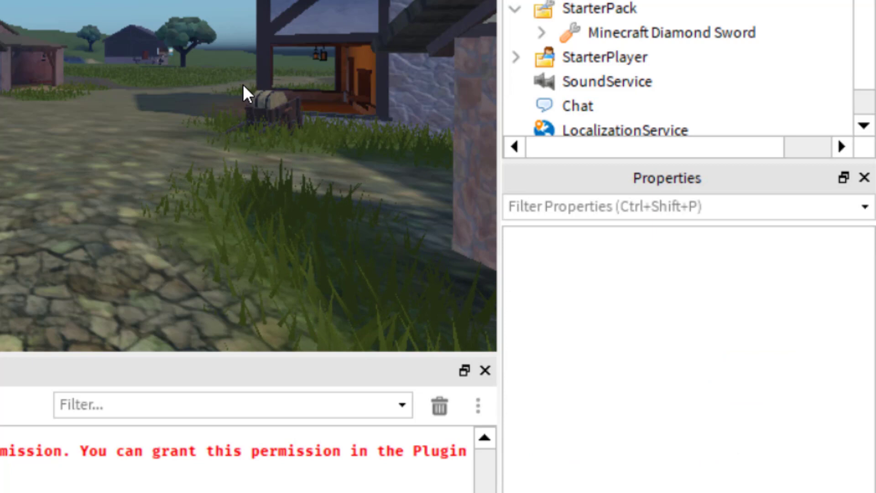
pyautogui.click(622, 85)
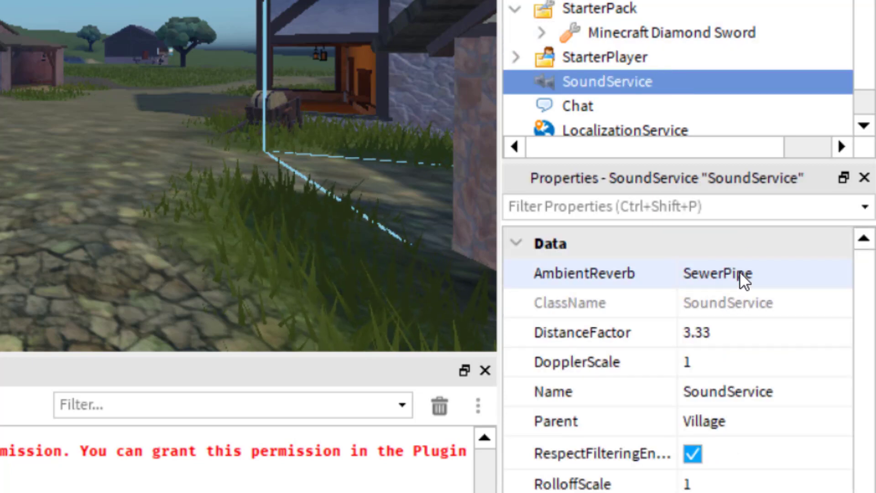
pyautogui.click(782, 279)
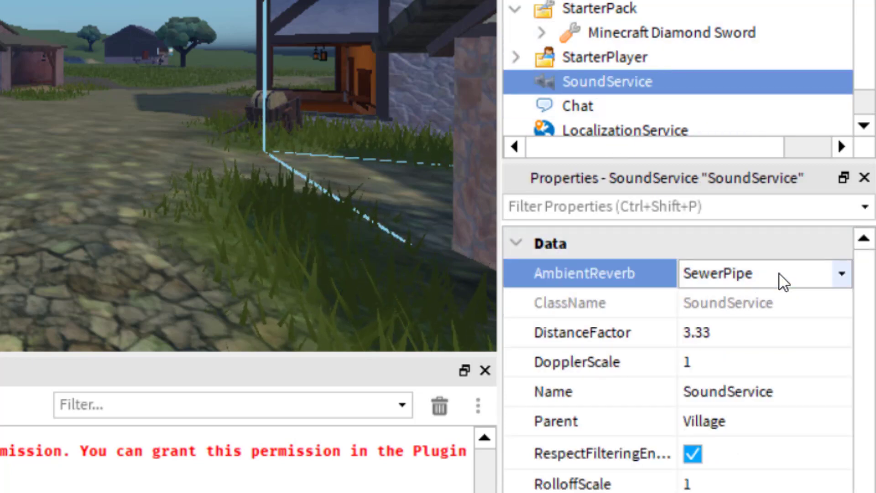
pyautogui.click(783, 280)
# Pick NoReverb from the AmbientReverb dropdown
pyautogui.click(761, 357)
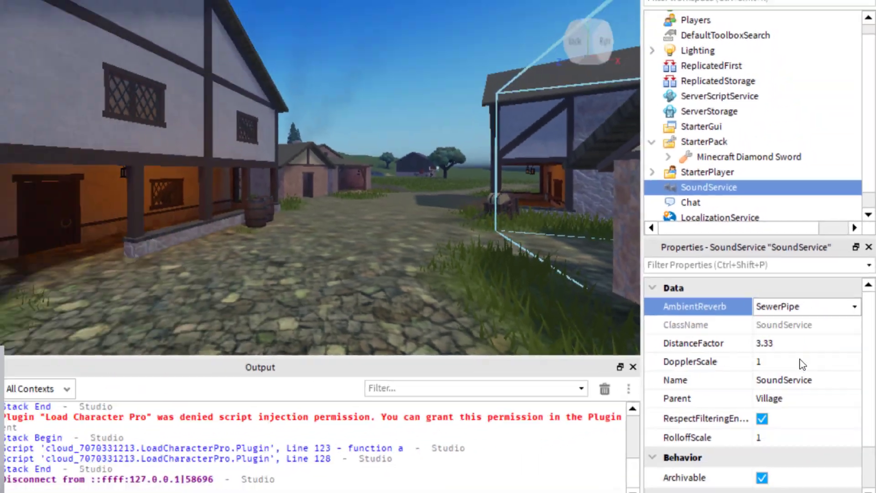